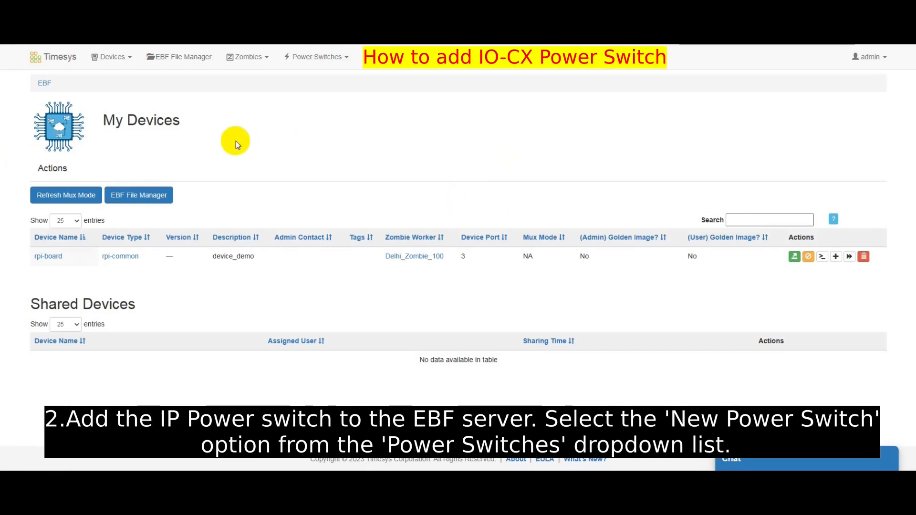
Step: Start a new power switch named digital_IP_Power_switch and set multiple power ports to Yes
click(319, 67)
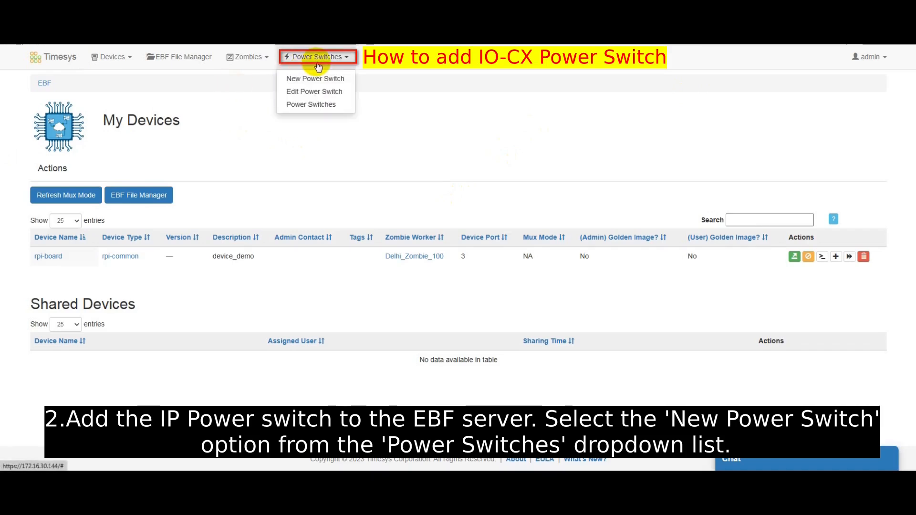
click(351, 79)
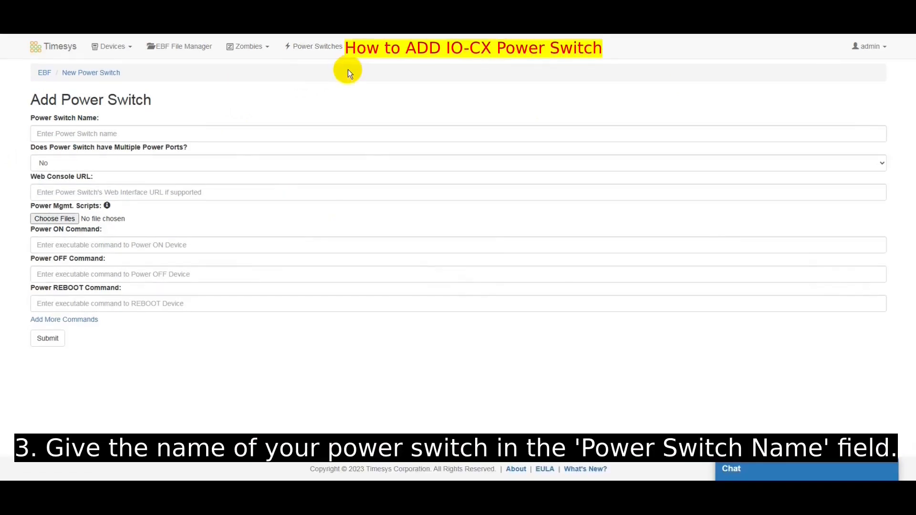
click(82, 134)
text(digital_IP_Power_switch)
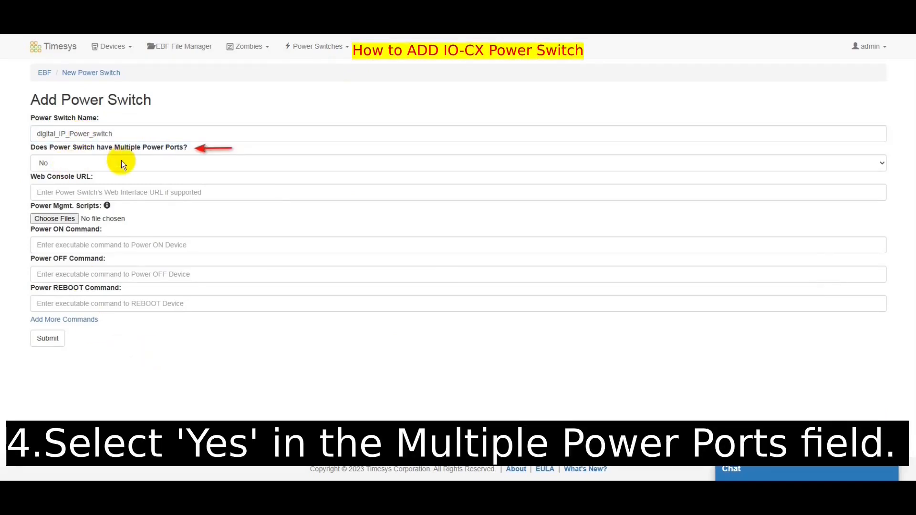
click(94, 165)
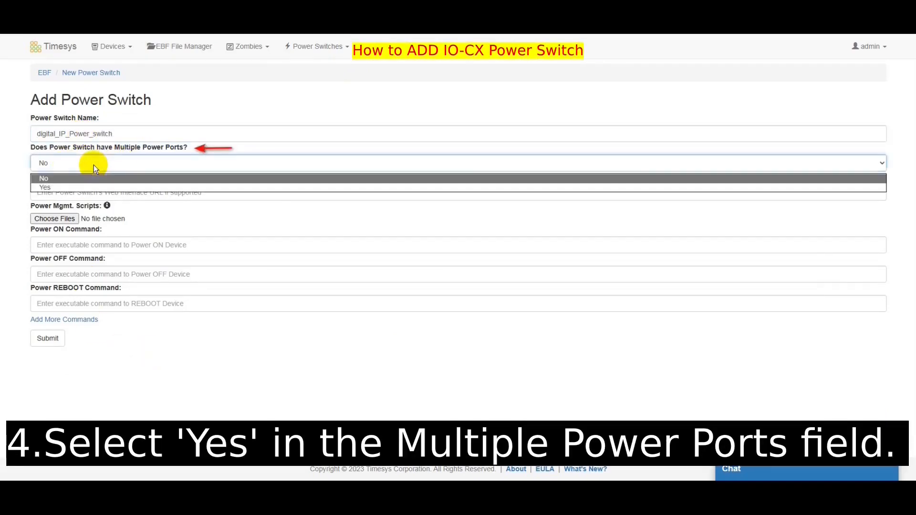
click(61, 187)
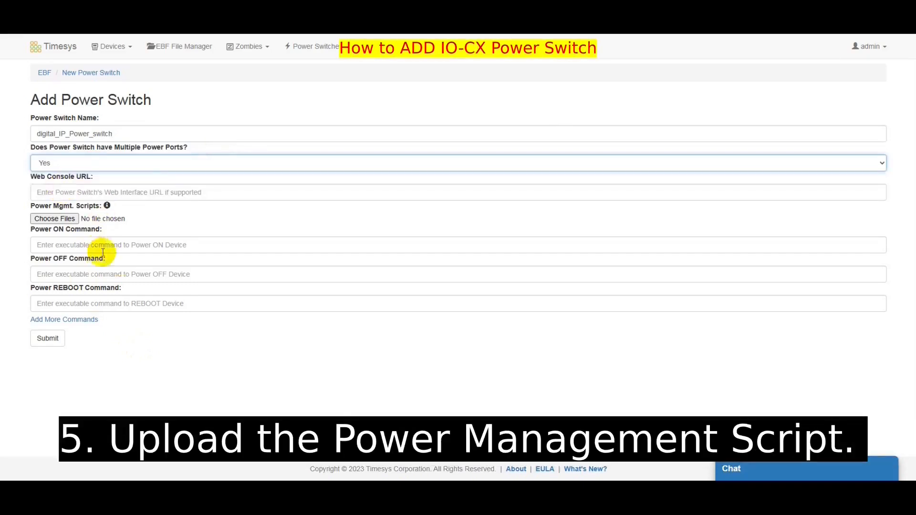
Step: Attach the digital_IP_Power_switch.sh file as the switch's power management script
click(52, 219)
click(422, 270)
click(479, 395)
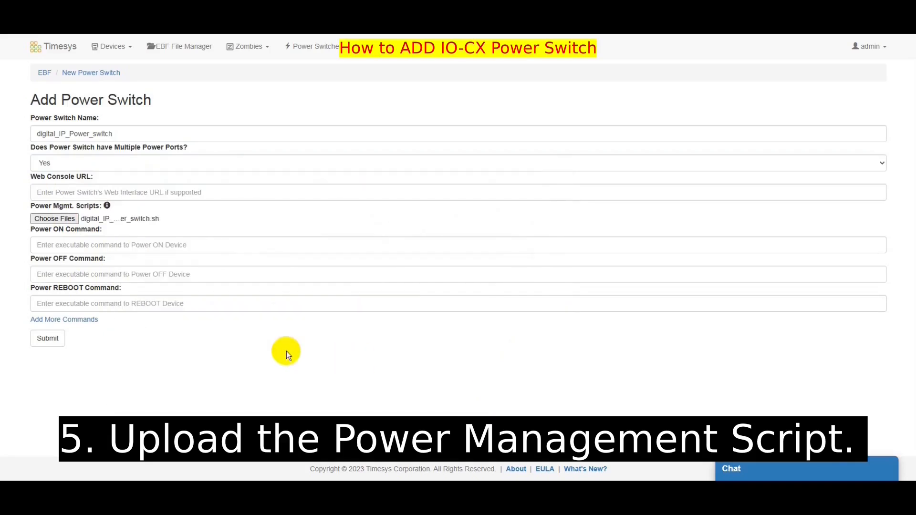
Step: Set the power ON command to "digital_IP_Power_switch.sh ON" and the power OFF command to "digital_IP_Power_switch.sh OFF"
click(83, 244)
text(digital_IP_)
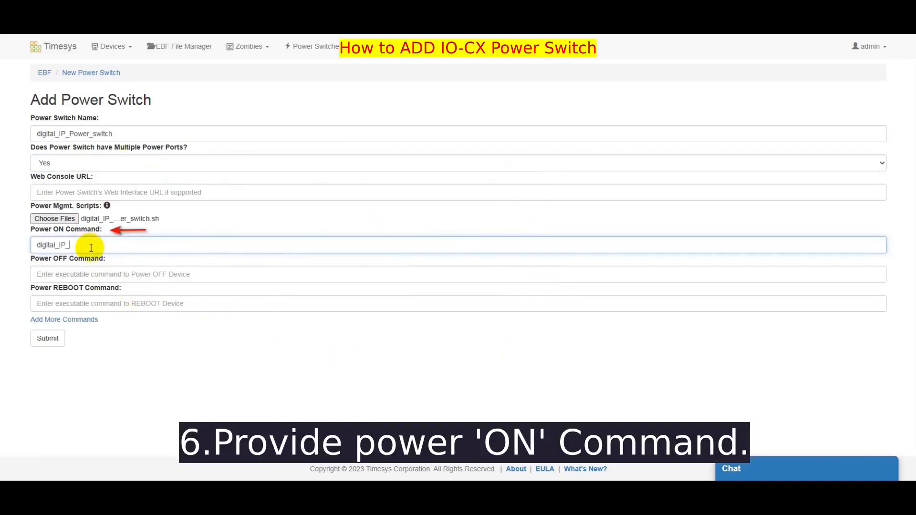
text(Power_switch.sh)
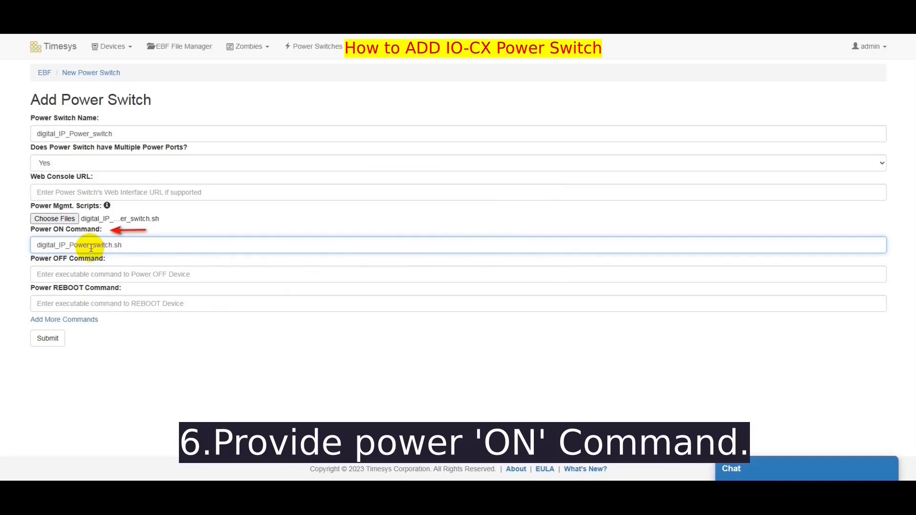
text( ON)
click(88, 276)
text(digital_IP_Power_switch.sh OFF)
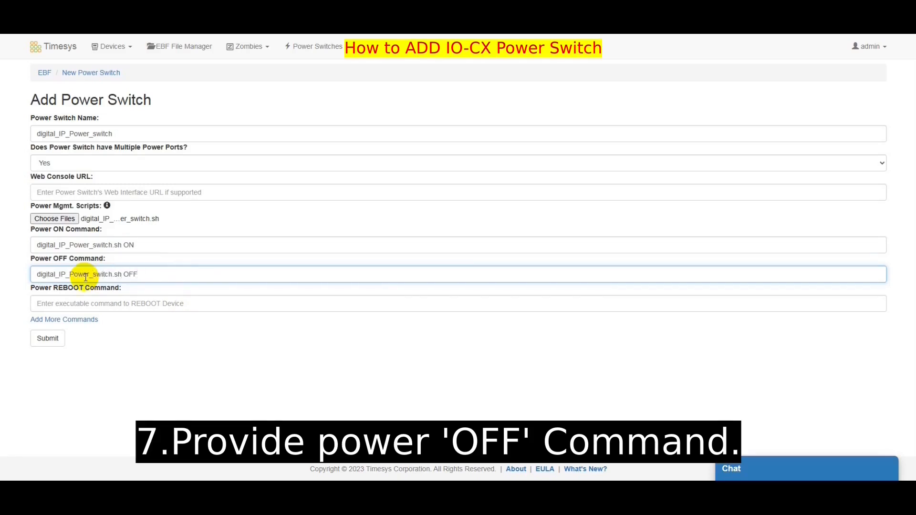
click(107, 327)
Step: Set the power REBOOT command to "digital_IP_Power_switch.sh REBOOT"
click(130, 306)
text(digital)
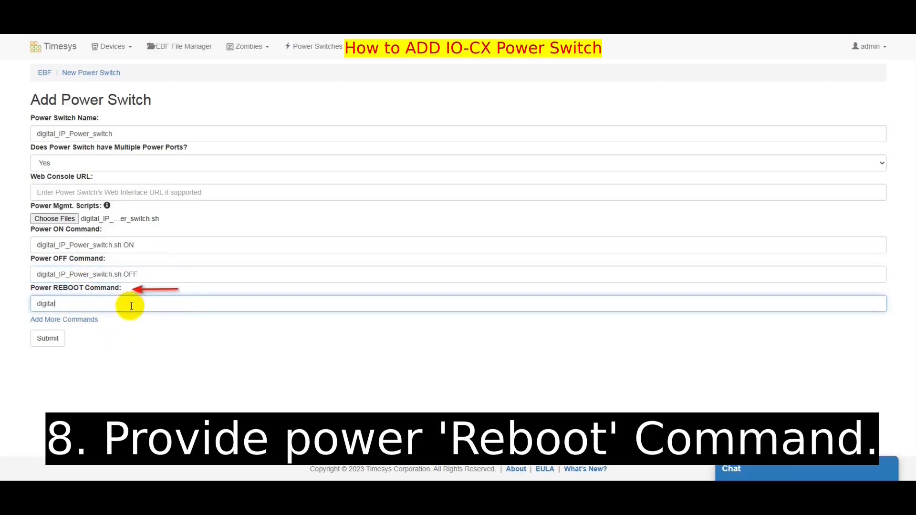
text(_IP_Power_switch.sh REBOOT)
click(140, 343)
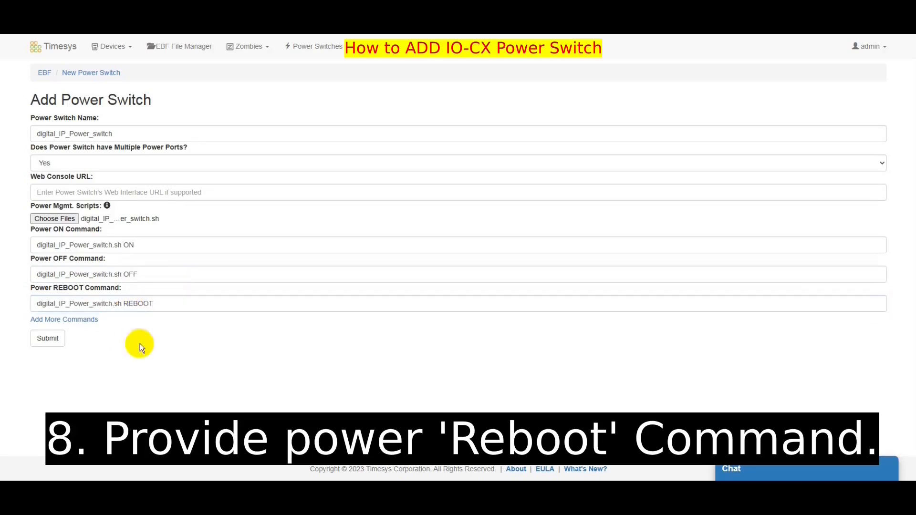
Step: Add an extra command named "status" that runs "digital_IP_Power_switch.sh STATUS", and submit the new power switch
click(92, 321)
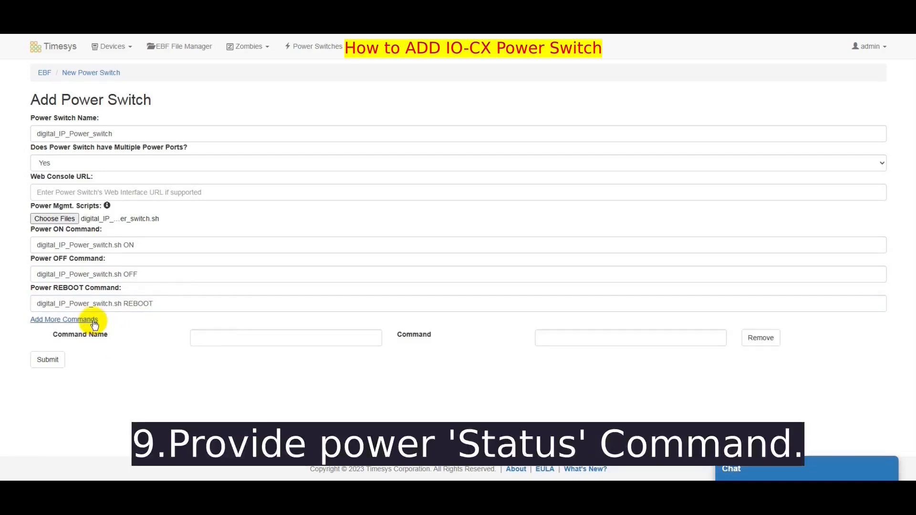
click(228, 341)
text(status)
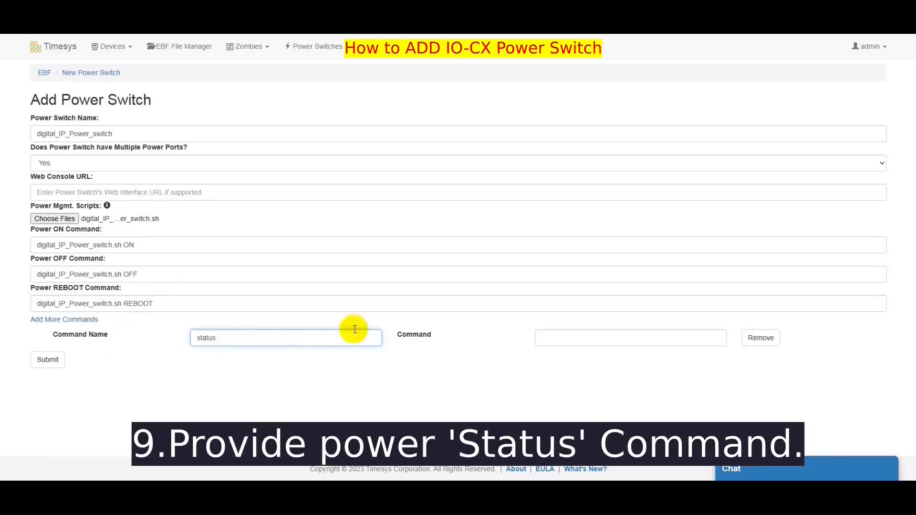
click(569, 339)
text(digital)
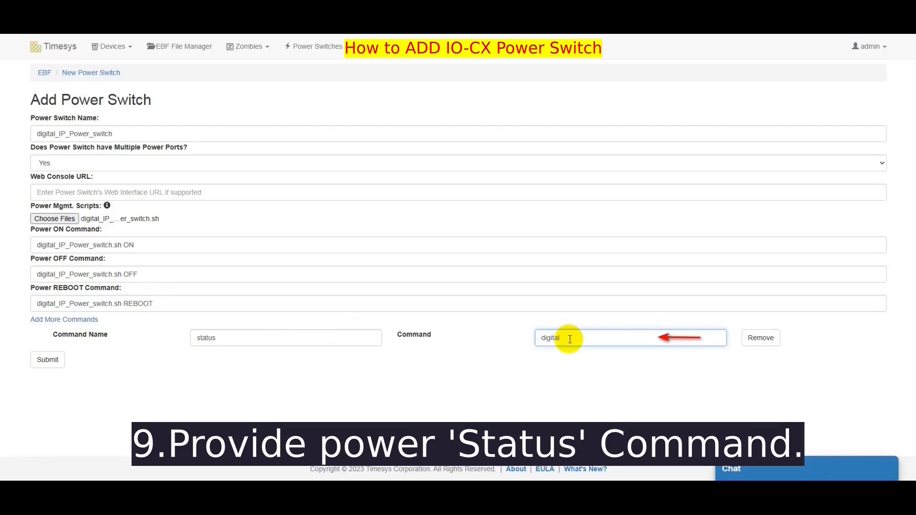
text(_IP_Powe)
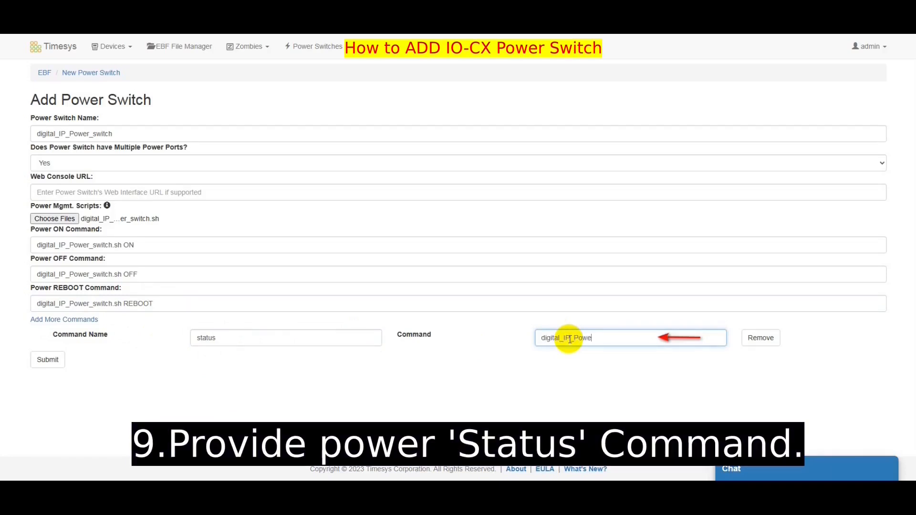
text(r_switch.sh STATUS)
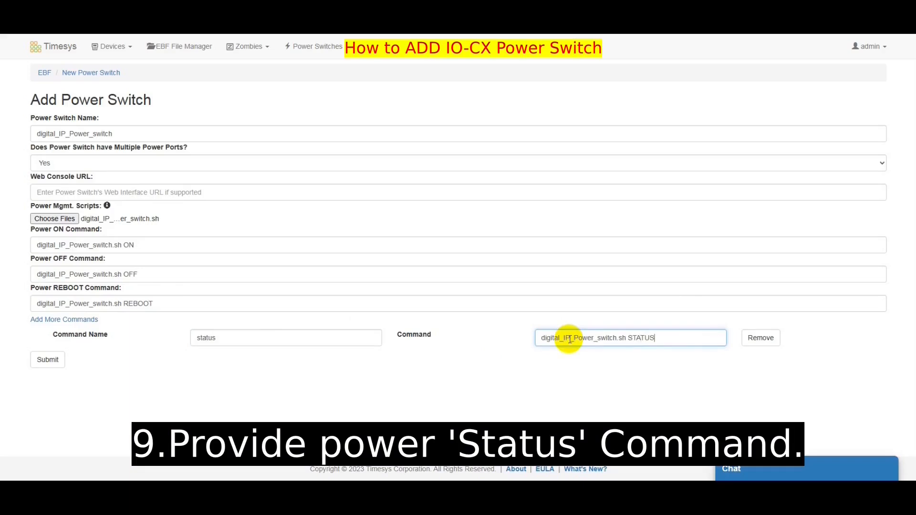
click(393, 412)
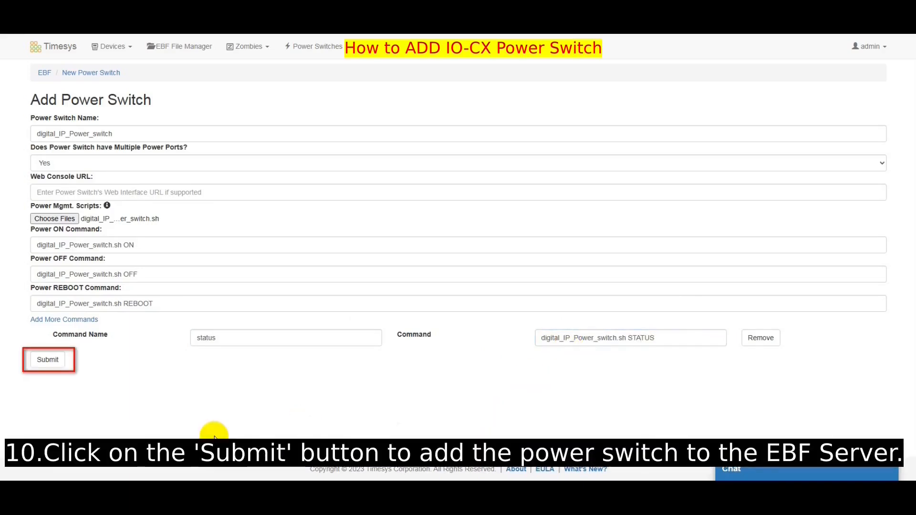
click(61, 364)
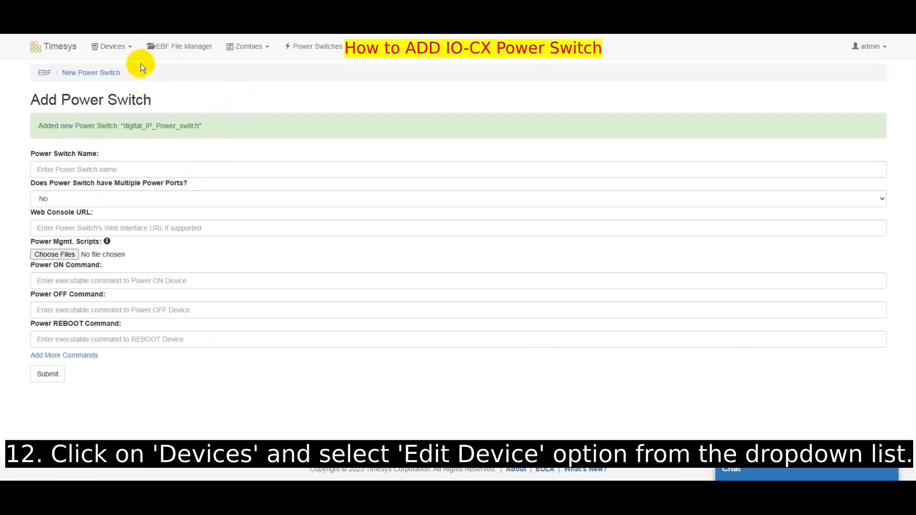
Step: Open the existing device rpi-board for editing
click(131, 51)
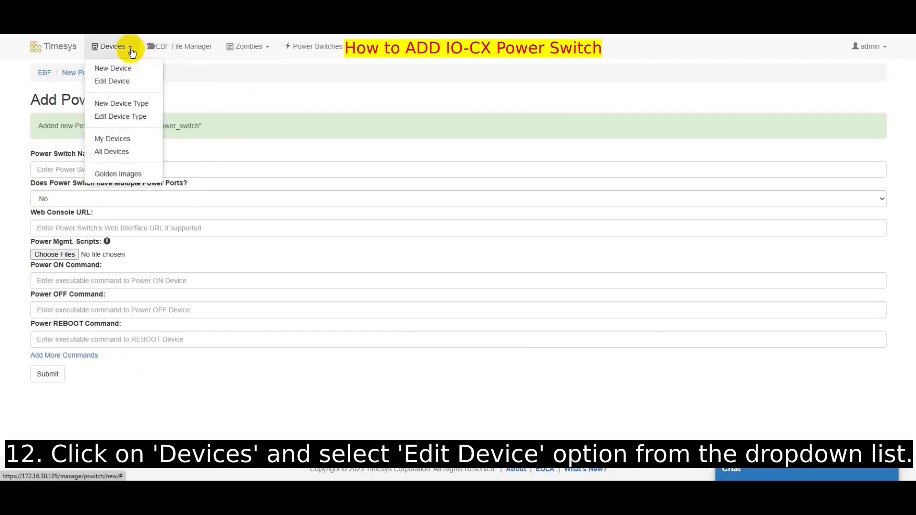
click(141, 83)
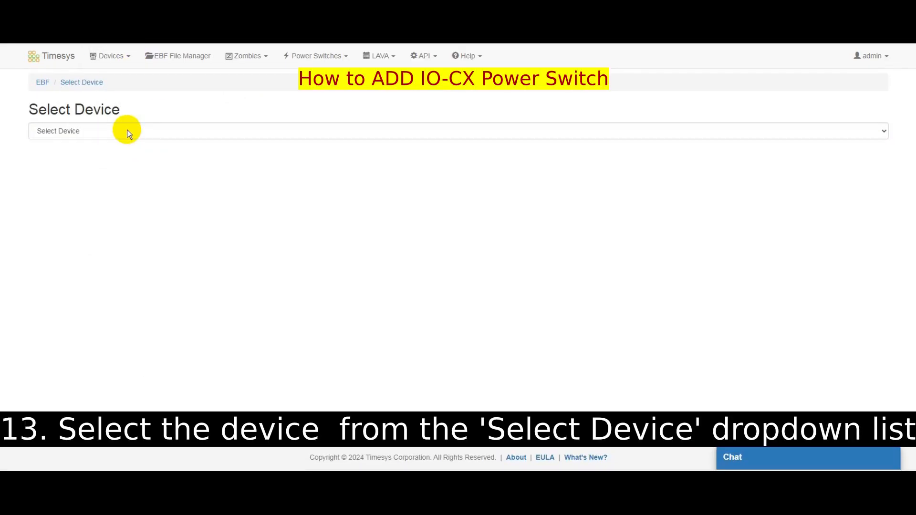
click(127, 131)
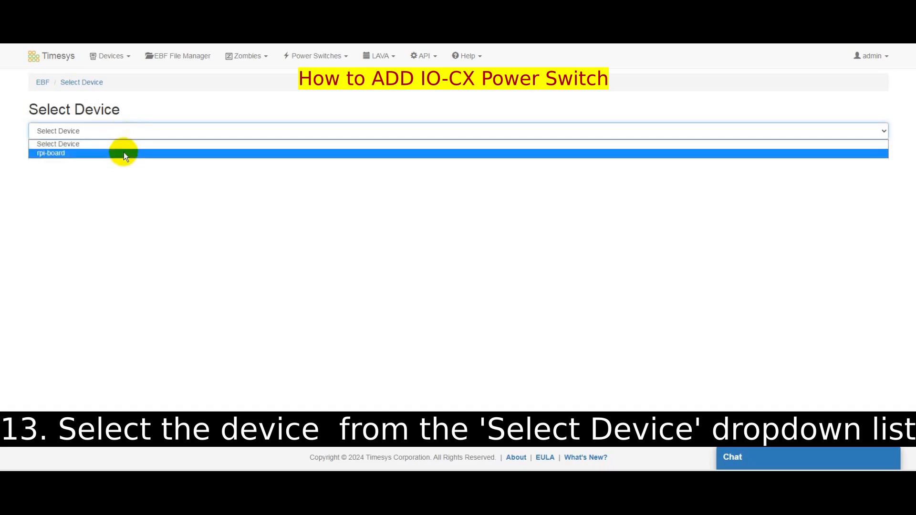
click(124, 152)
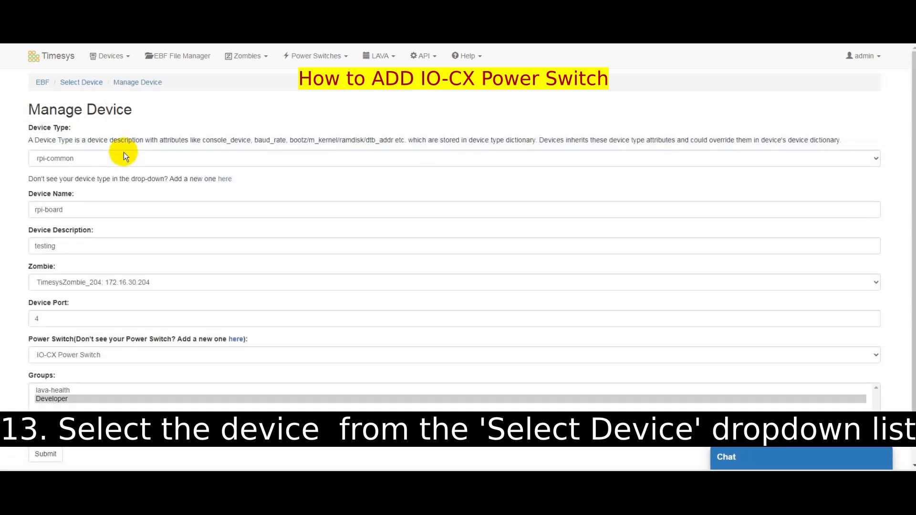
Step: Show the device's advanced options and mark the IOCX power switch as connected
drag(912, 148, 912, 187)
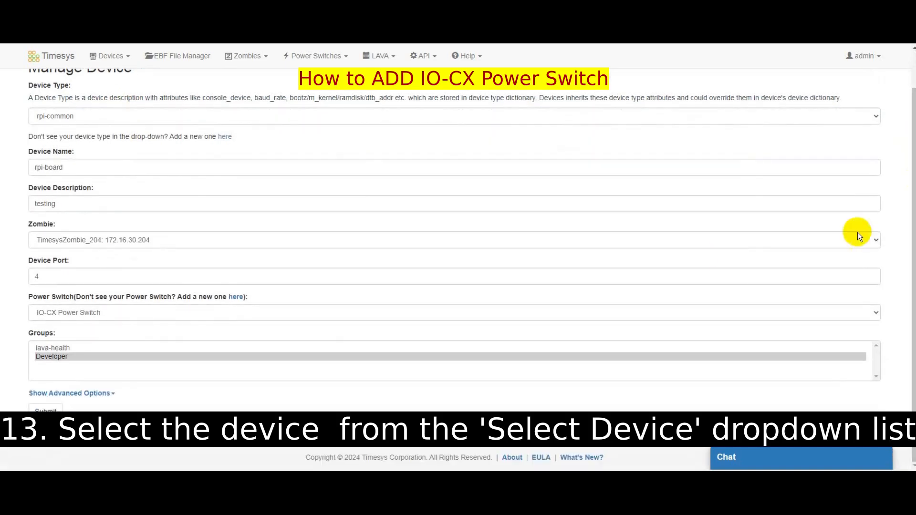
click(92, 394)
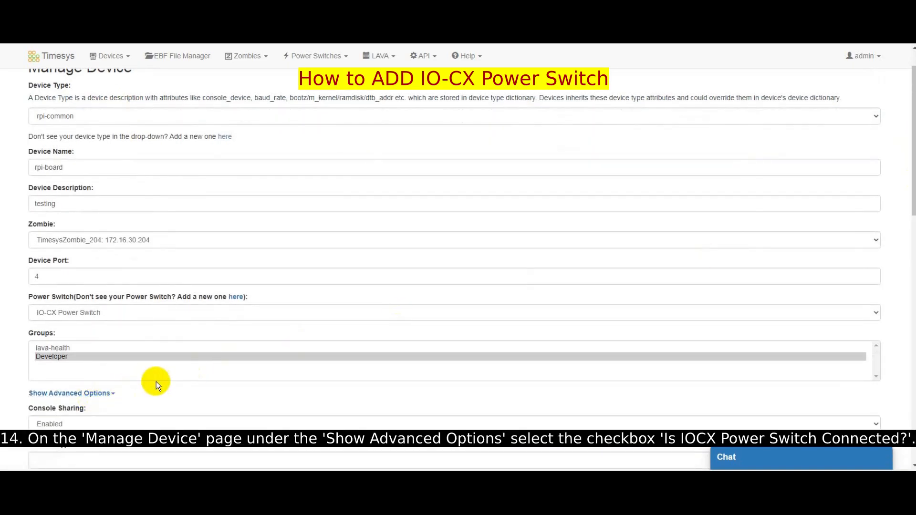
drag(912, 198, 913, 301)
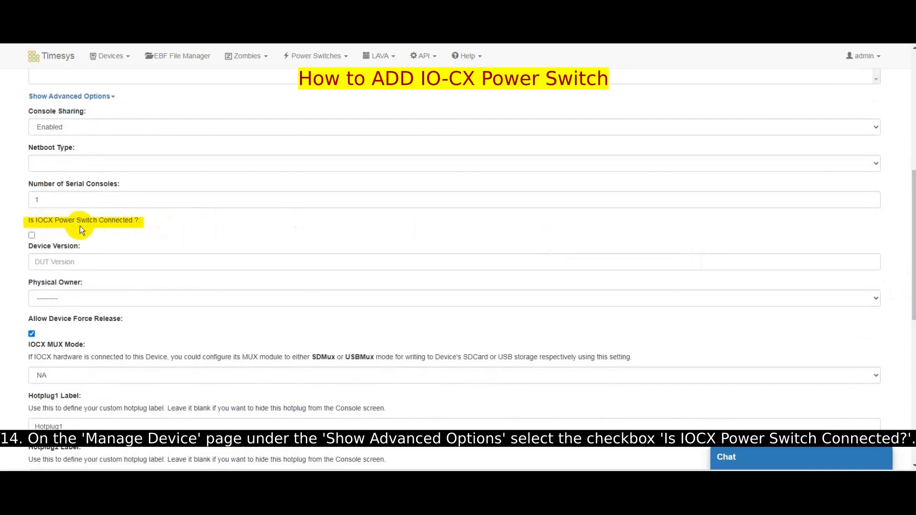
click(32, 236)
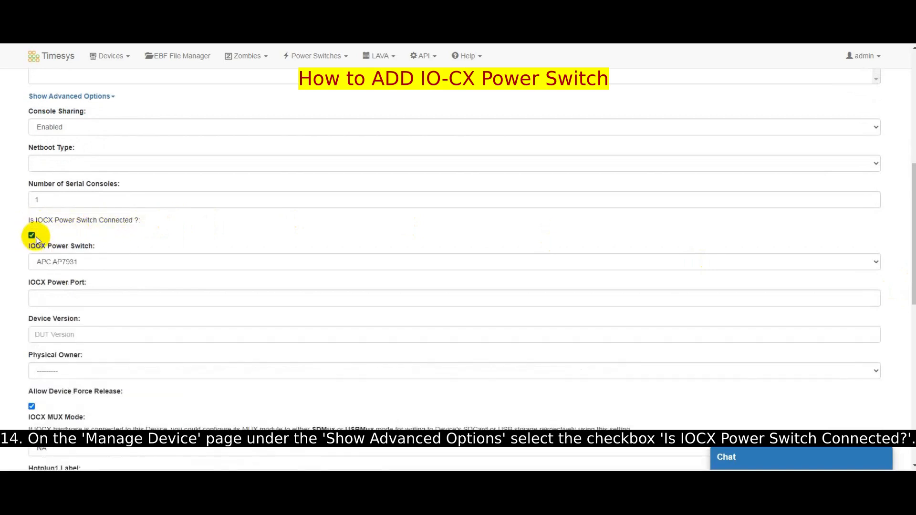
Step: Choose digital_IP_Power_switch as the IOCX power switch, set its power port to 2, and submit the device changes
click(55, 259)
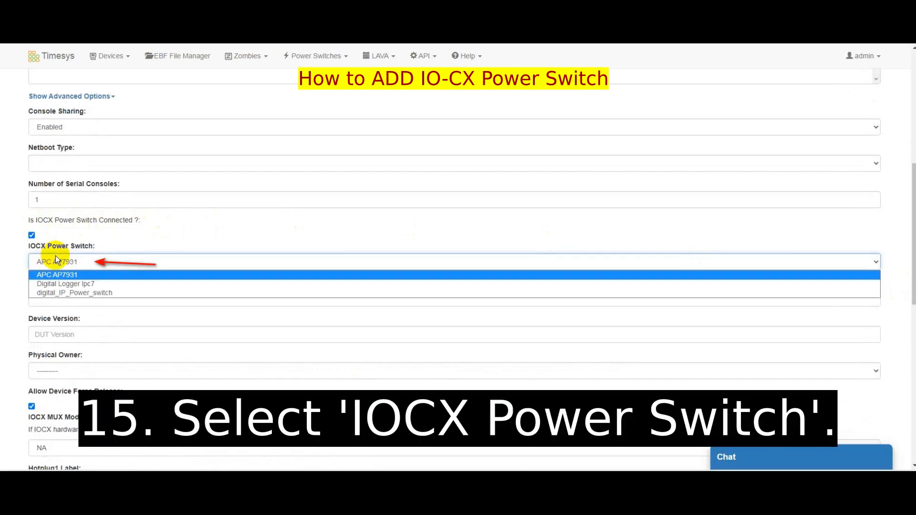
click(65, 293)
click(61, 298)
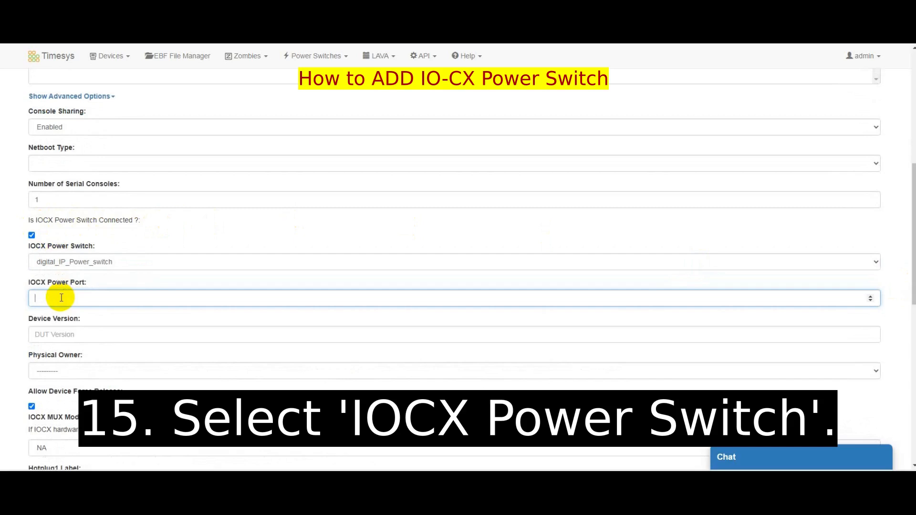
text(2)
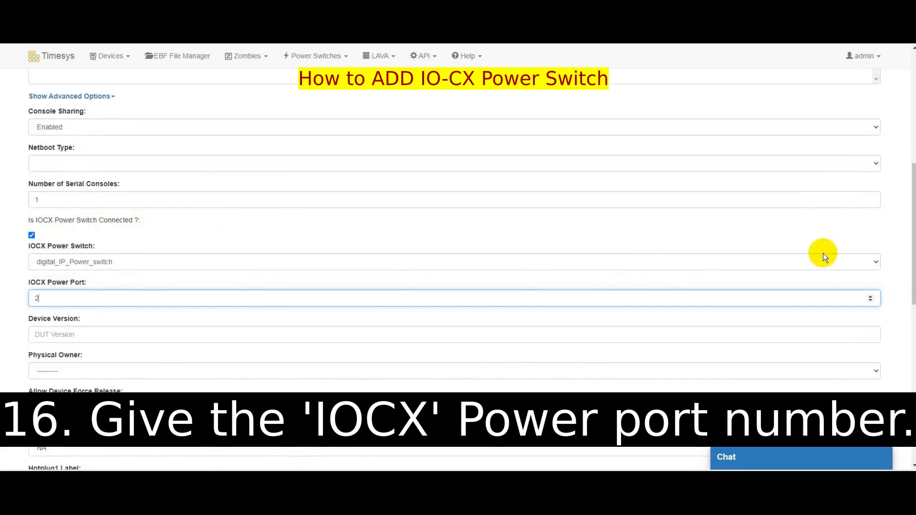
drag(910, 242, 900, 397)
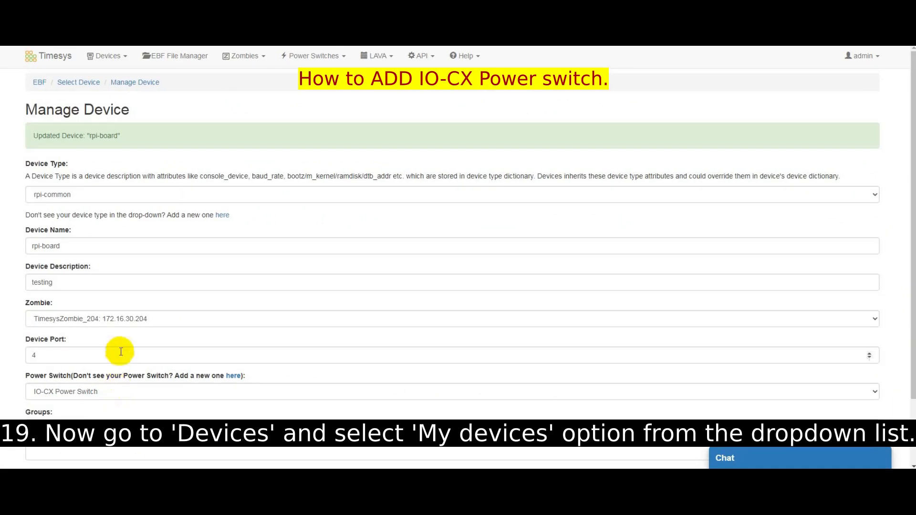
Step: Launch the console of rpi-board from the list of own devices
click(116, 59)
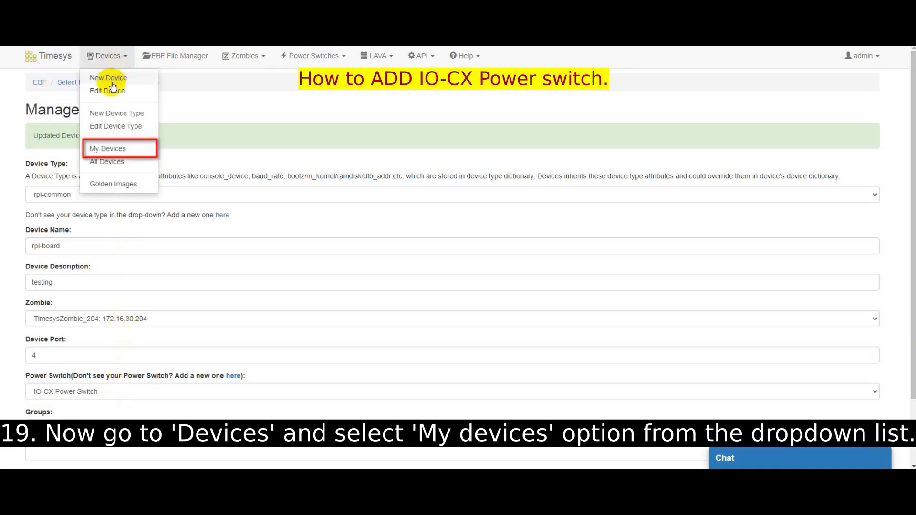
click(102, 148)
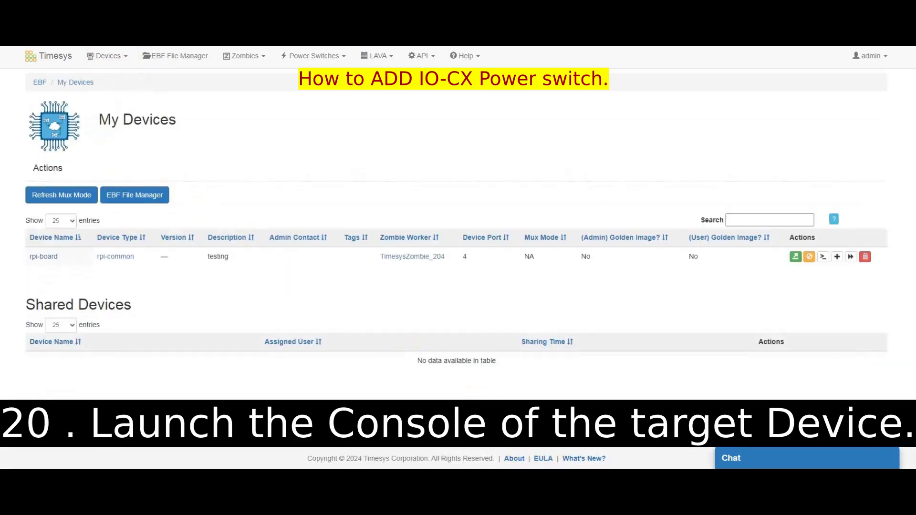
click(824, 256)
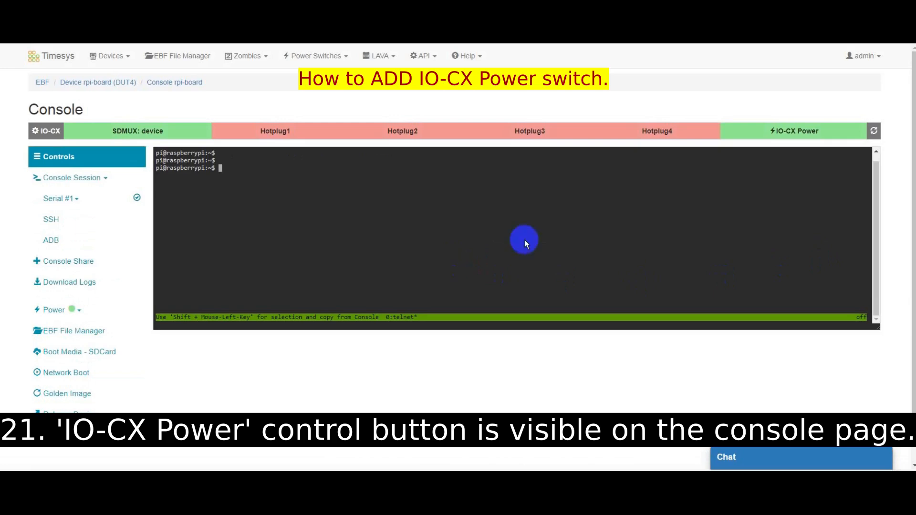
Step: Turn the IO-CX power off and back on from the console, and accept the site reload
click(805, 134)
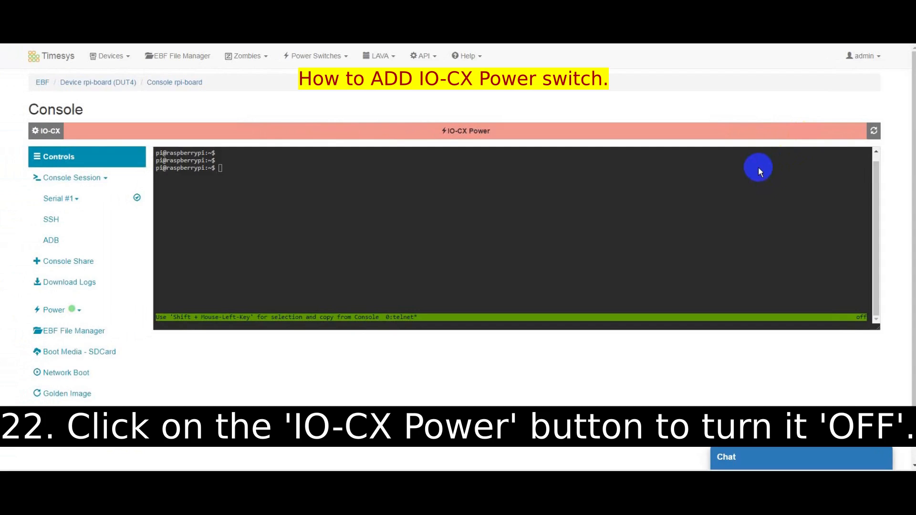
click(650, 131)
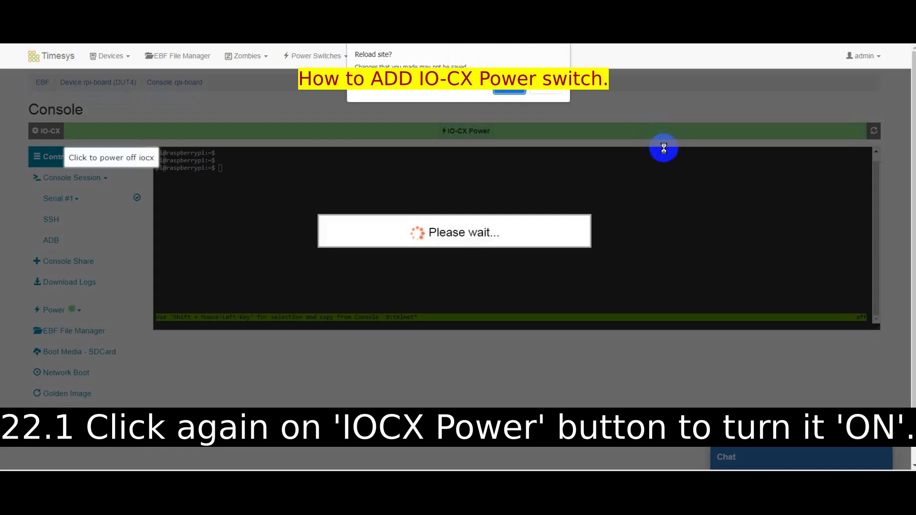
click(508, 91)
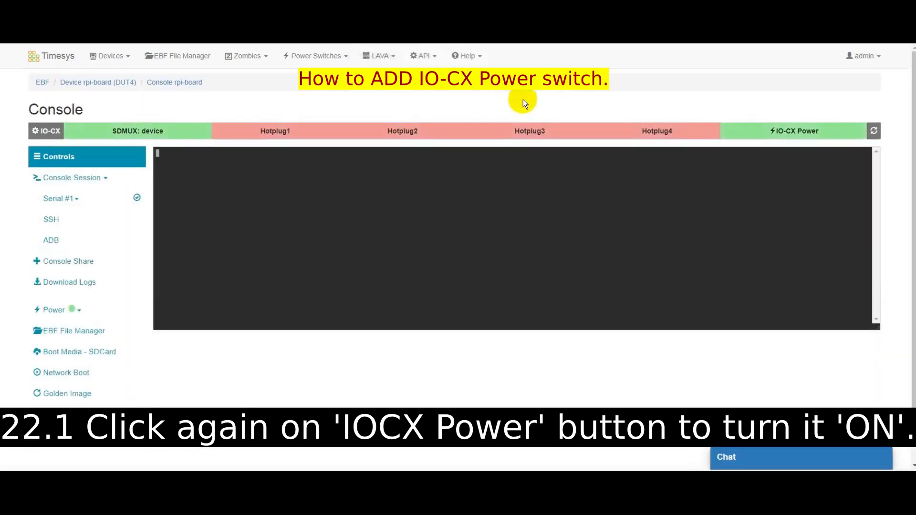